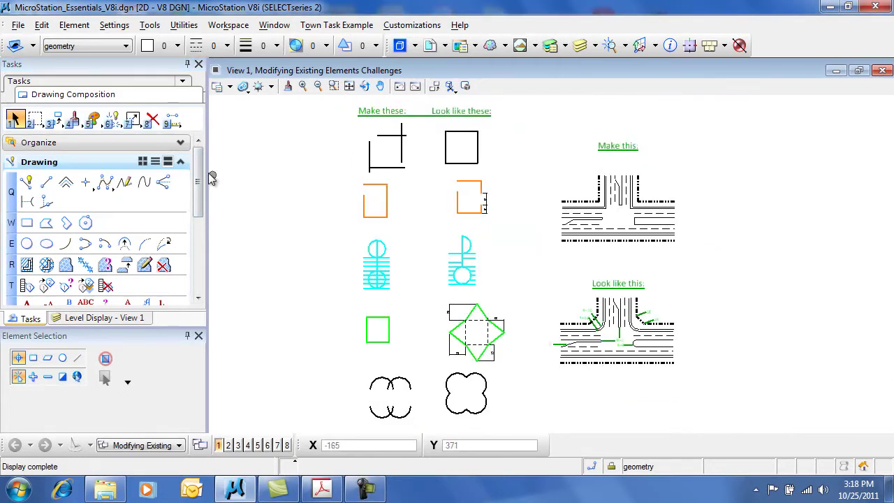
Step: Open the Modify Element tools flyout beside the challenge drawing
{"action": "left_click", "coordinate": [138, 123]}
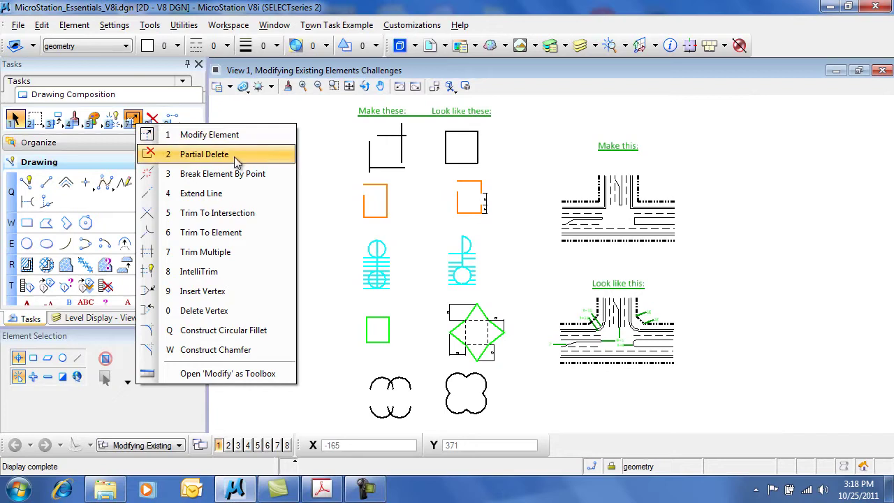
Step: With Partial Delete, cut gaps out of the bottom line and right vertical line
{"action": "left_click", "coordinate": [264, 158]}
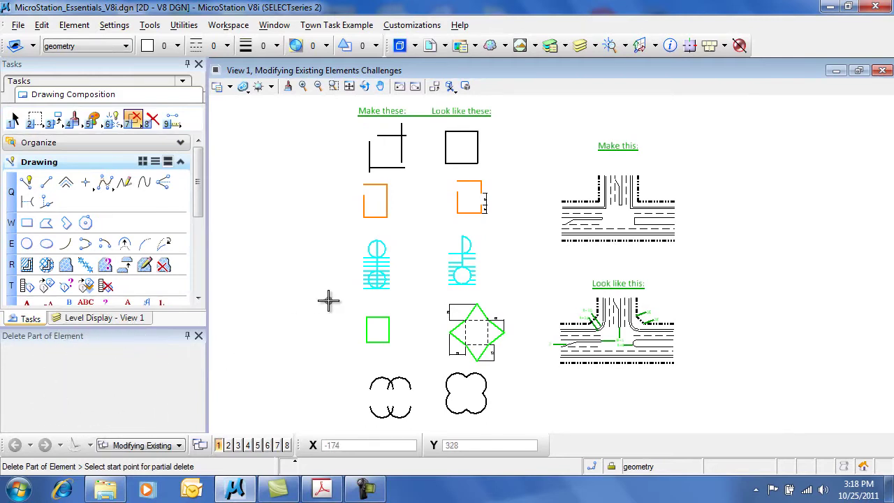
{"action": "scroll", "coordinate": [383, 168], "scroll_direction": "up", "scroll_amount": 5}
{"action": "middle_click_drag", "start_coordinate": [378, 168], "coordinate": [408, 311]}
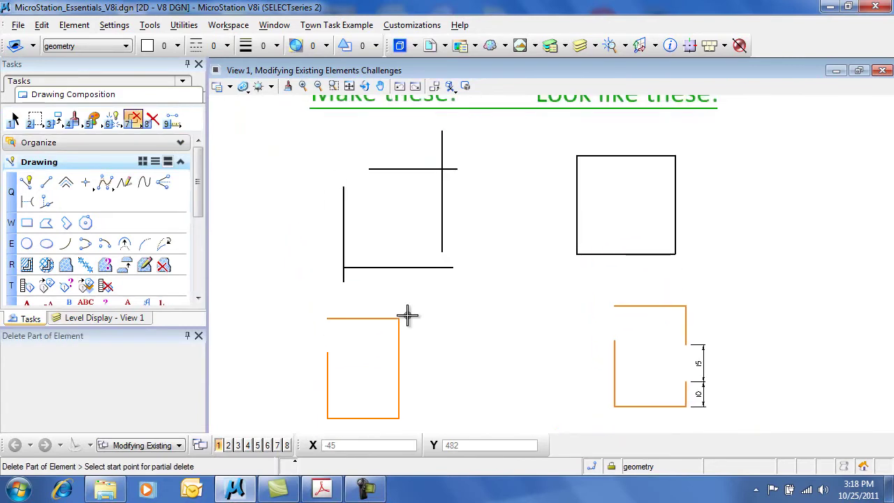
{"action": "left_click", "coordinate": [398, 267]}
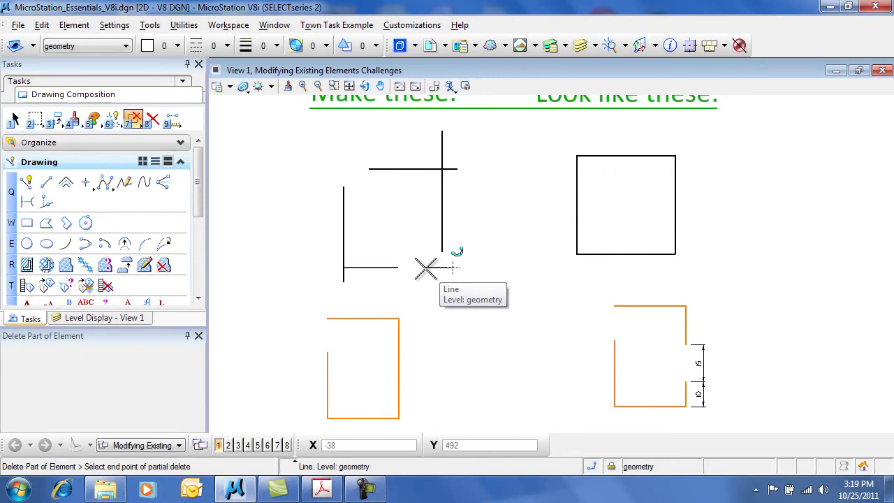
{"action": "left_click", "coordinate": [425, 268]}
{"action": "left_click", "coordinate": [443, 177]}
{"action": "left_click", "coordinate": [443, 218]}
Step: Remove the left part of the top line and upper part of the left line
{"action": "left_click", "coordinate": [415, 168]}
{"action": "left_click", "coordinate": [346, 168]}
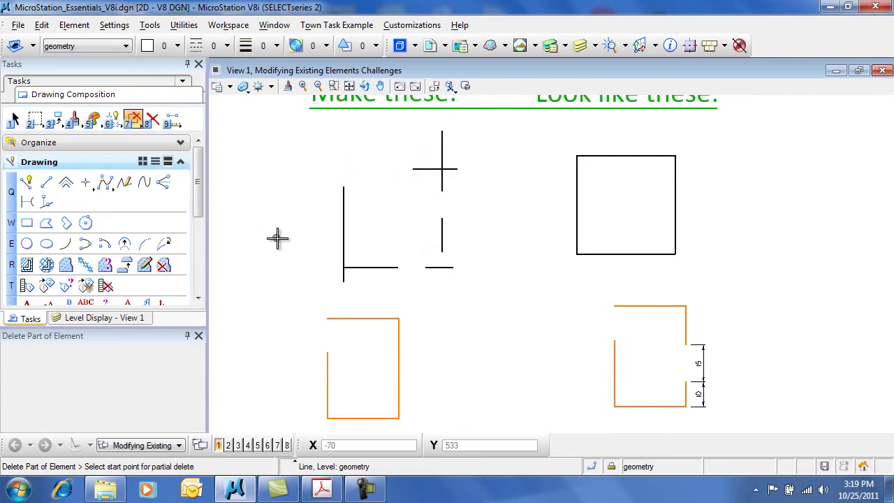
{"action": "left_click", "coordinate": [345, 234]}
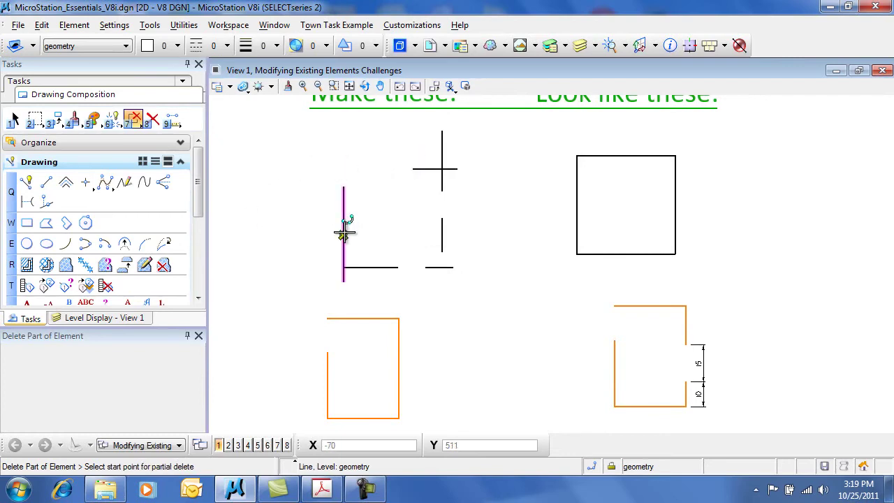
{"action": "left_click", "coordinate": [347, 161]}
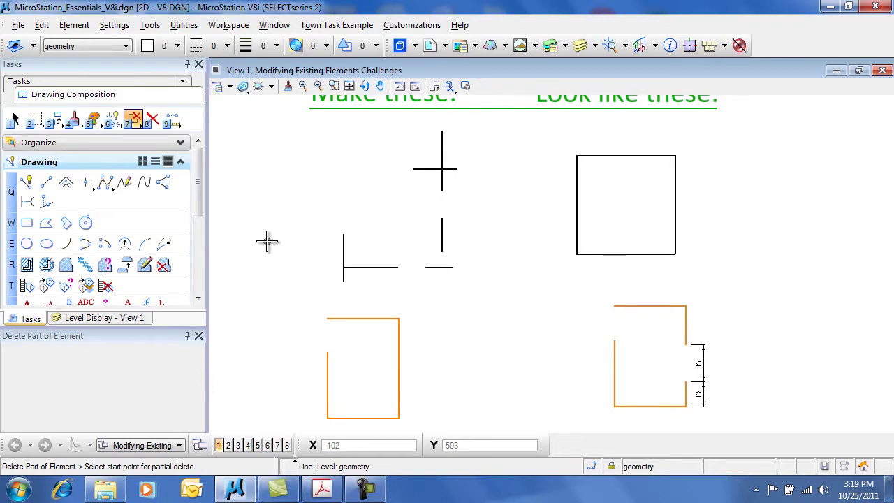
Step: Undo the partial deletes to restore the lines, and pan out to all shapes
{"action": "key", "text": "ctrl+z"}
{"action": "key", "text": "ctrl+z"}
{"action": "key", "text": "ctrl+z"}
{"action": "key", "text": "ctrl+z"}
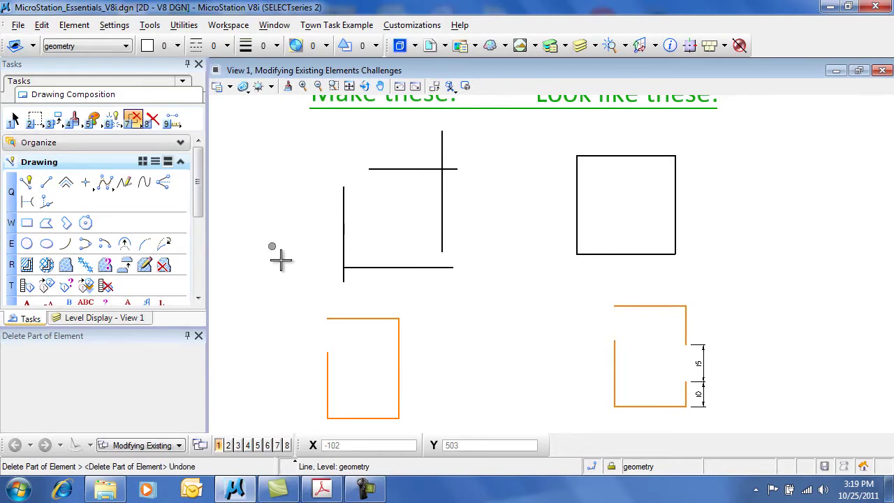
{"action": "scroll", "coordinate": [287, 292], "scroll_direction": "down", "scroll_amount": 4}
{"action": "mouse_move", "coordinate": [287, 291]}
{"action": "middle_mouse_down"}
{"action": "mouse_move", "coordinate": [322, 381]}
{"action": "mouse_move", "coordinate": [354, 409]}
{"action": "mouse_move", "coordinate": [447, 252]}
{"action": "middle_mouse_up"}
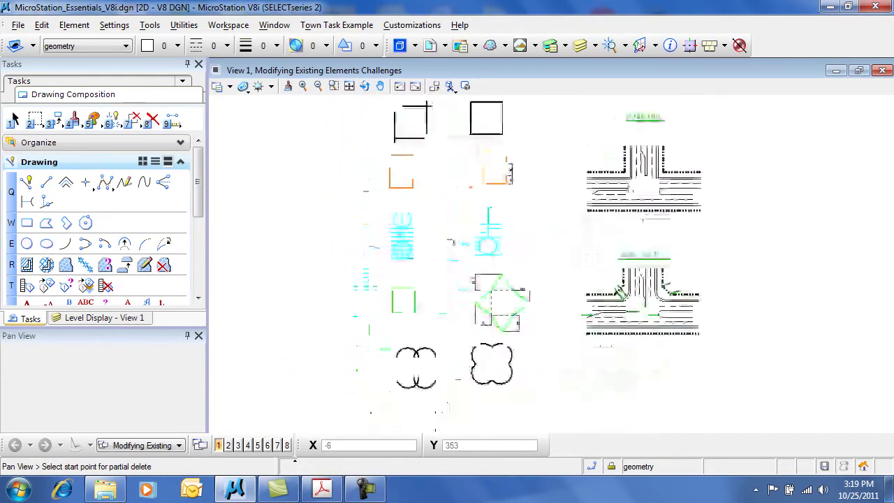
Step: Partial-delete the green square's right edge, then undo it
{"action": "right_click", "coordinate": [463, 180]}
{"action": "mouse_move", "coordinate": [407, 294]}
{"action": "middle_mouse_down"}
{"action": "mouse_move", "coordinate": [382, 289]}
{"action": "mouse_move", "coordinate": [385, 338]}
{"action": "mouse_move", "coordinate": [405, 333]}
{"action": "mouse_move", "coordinate": [424, 276]}
{"action": "mouse_move", "coordinate": [465, 219]}
{"action": "middle_mouse_up"}
{"action": "scroll", "coordinate": [367, 353], "scroll_direction": "up", "scroll_amount": 6}
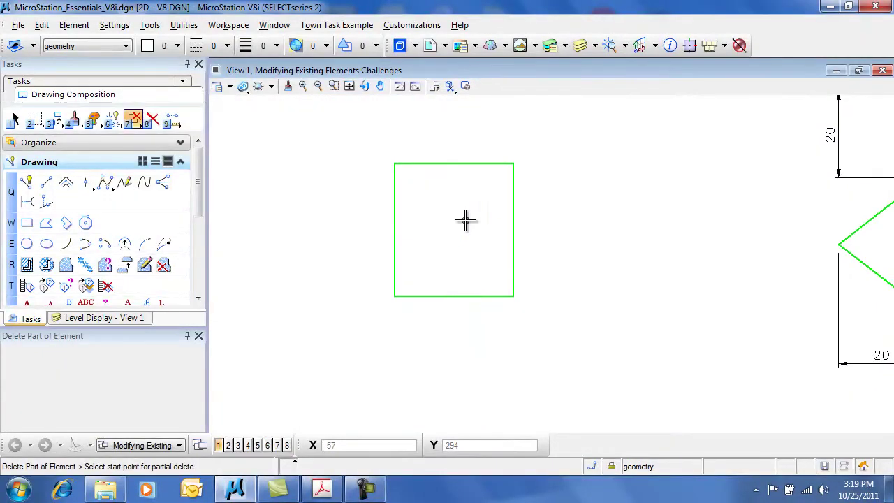
{"action": "left_click", "coordinate": [454, 164]}
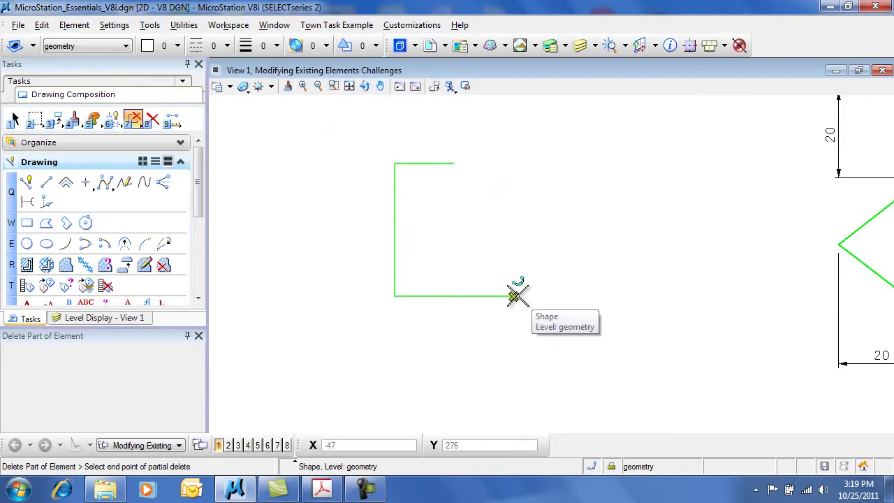
{"action": "left_click", "coordinate": [455, 296]}
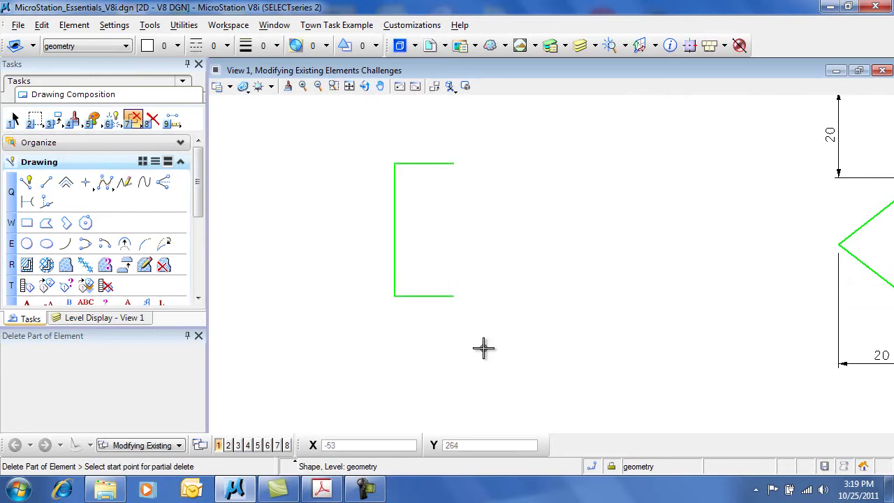
{"action": "key", "text": "ctrl+z"}
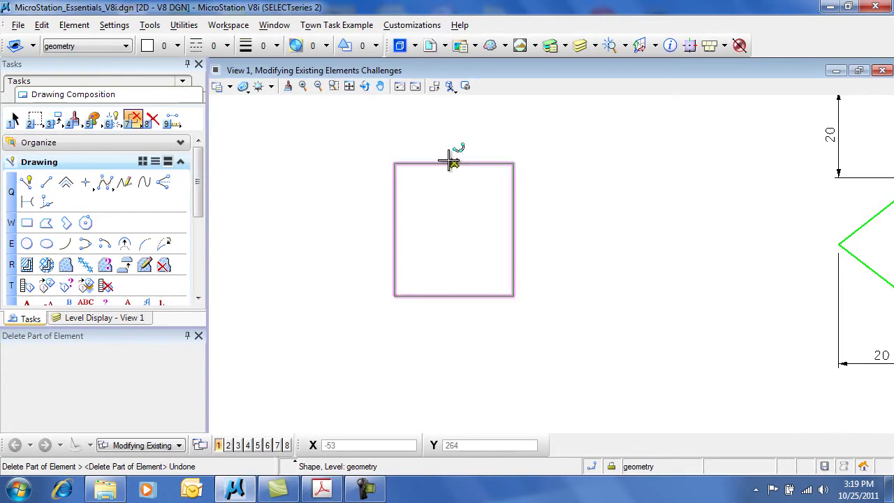
Step: Partial-delete the square's left edge, undo it, and bring the cyan circle into view
{"action": "left_click", "coordinate": [453, 163]}
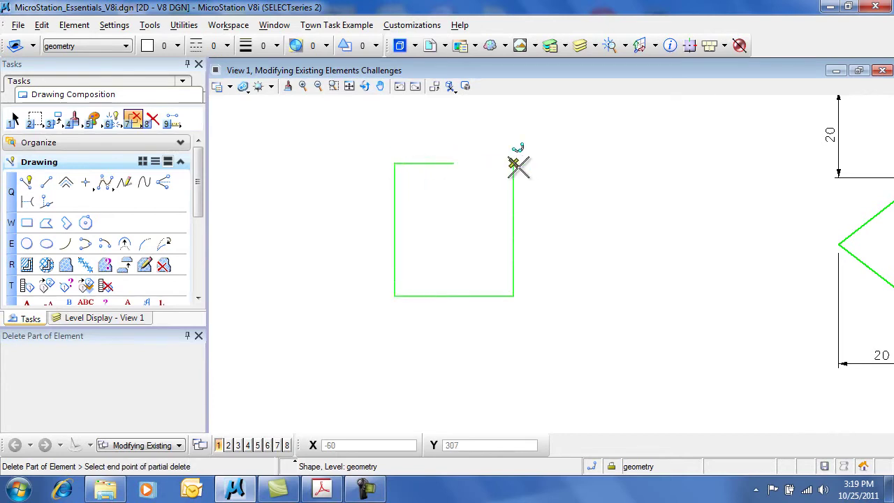
{"action": "left_click", "coordinate": [453, 297]}
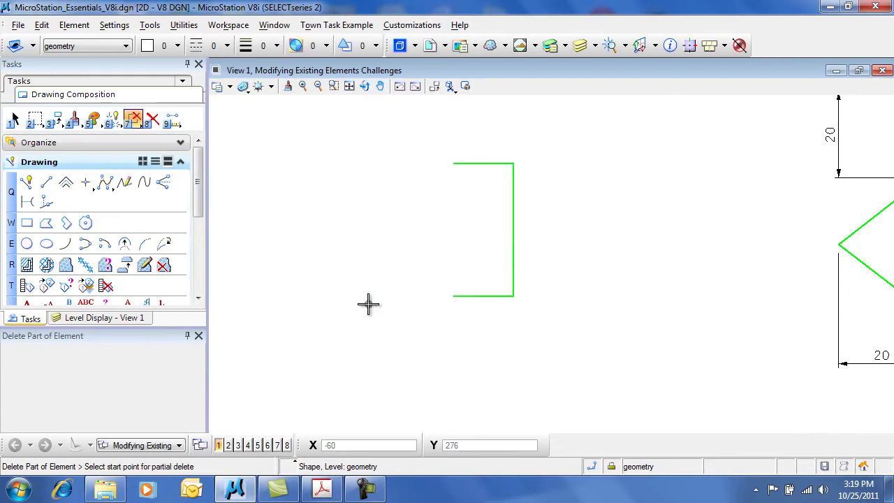
{"action": "key", "text": "ctrl+z"}
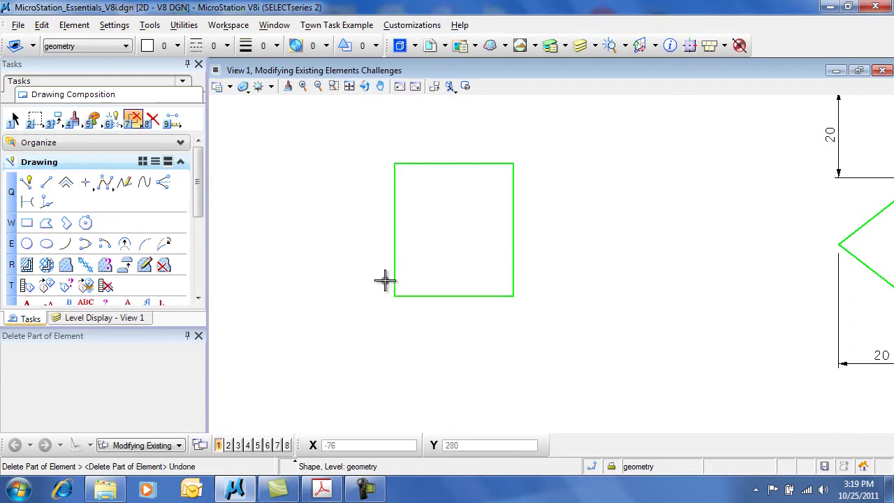
{"action": "middle_click_drag", "start_coordinate": [454, 207], "coordinate": [468, 344]}
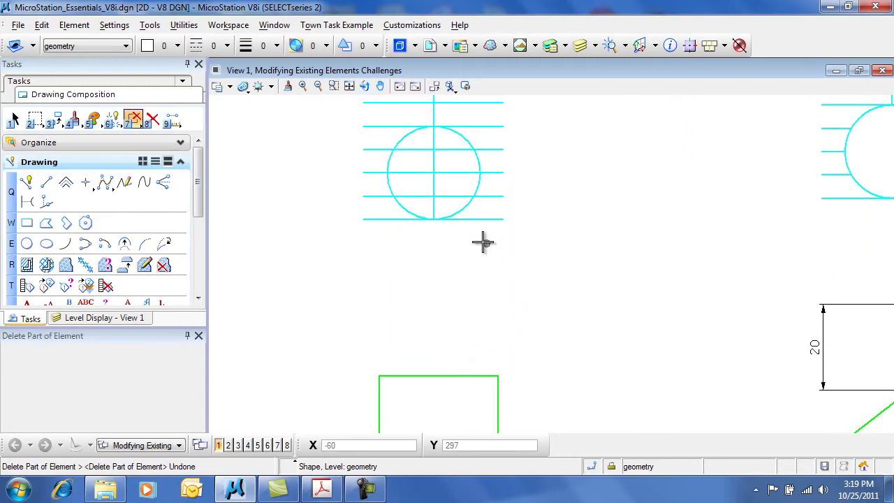
Step: Delete an arc from the cyan circle, then undo to restore it whole
{"action": "left_click", "coordinate": [463, 210]}
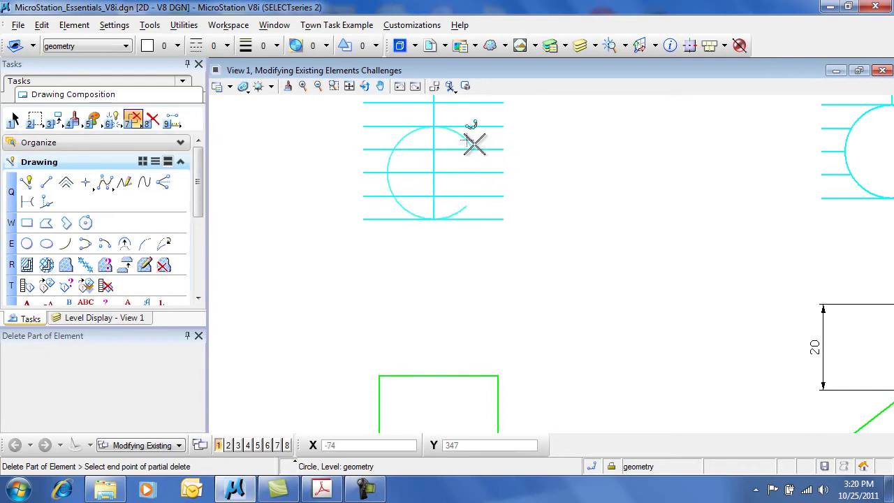
{"action": "left_click", "coordinate": [434, 126]}
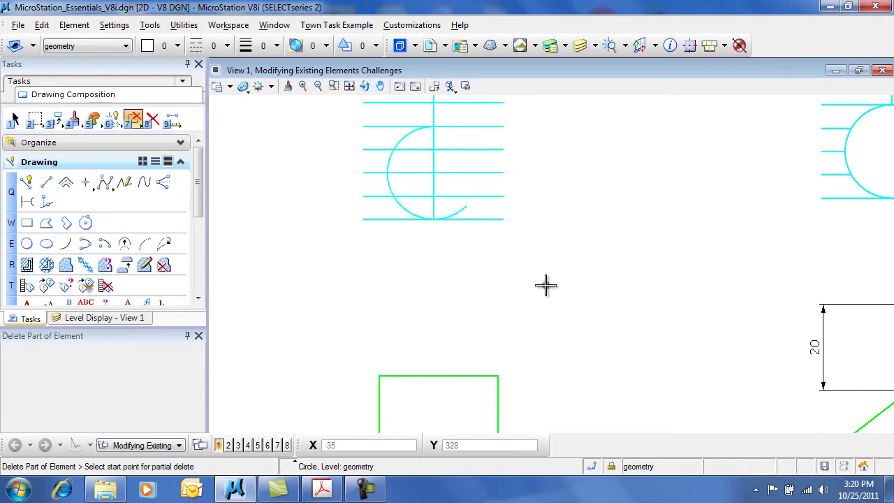
{"action": "key", "text": "ctrl+z"}
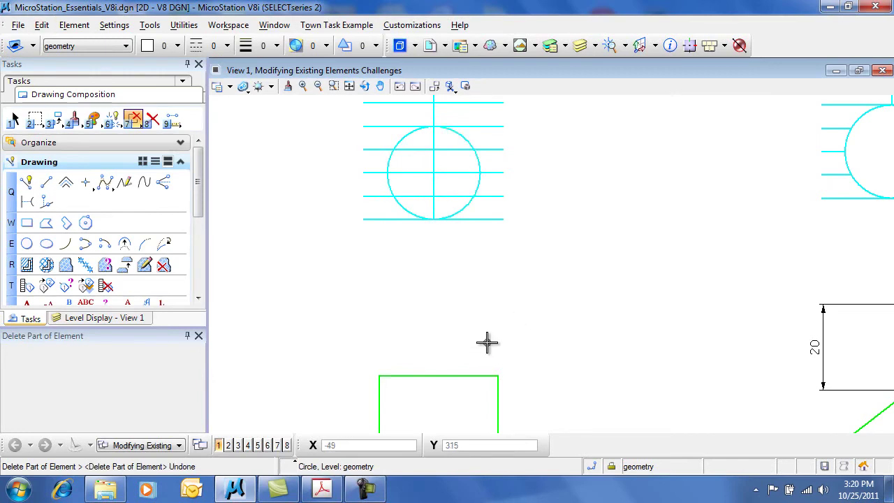
Step: Pan back to the challenge examples and bring up the Modify tools list
{"action": "scroll", "coordinate": [487, 343], "scroll_direction": "down", "scroll_amount": 3}
{"action": "middle_click_drag", "start_coordinate": [495, 179], "coordinate": [533, 309]}
{"action": "left_click", "coordinate": [132, 119]}
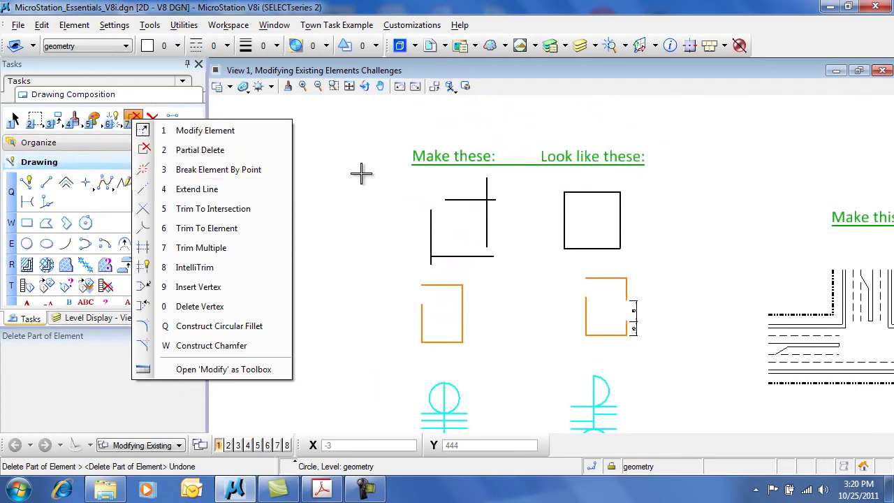
Step: Break the bottom line at a point and move both pieces lower
{"action": "left_click", "coordinate": [255, 172]}
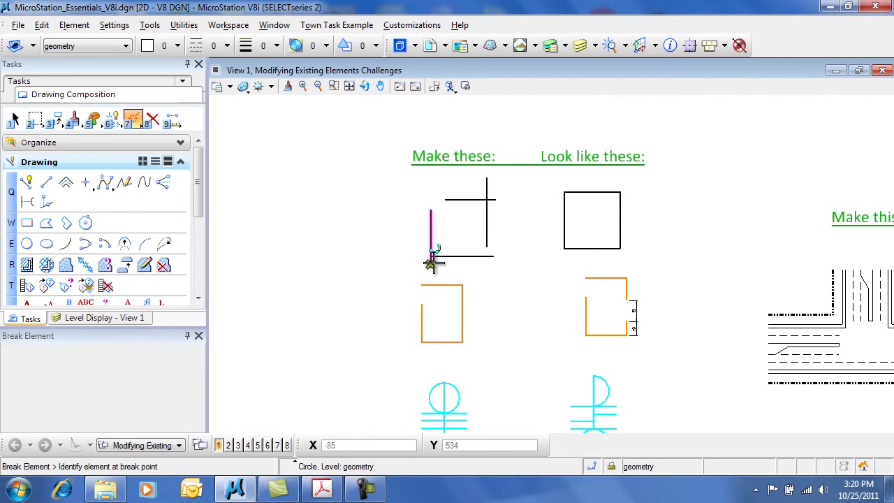
{"action": "scroll", "coordinate": [475, 267], "scroll_direction": "up", "scroll_amount": 4}
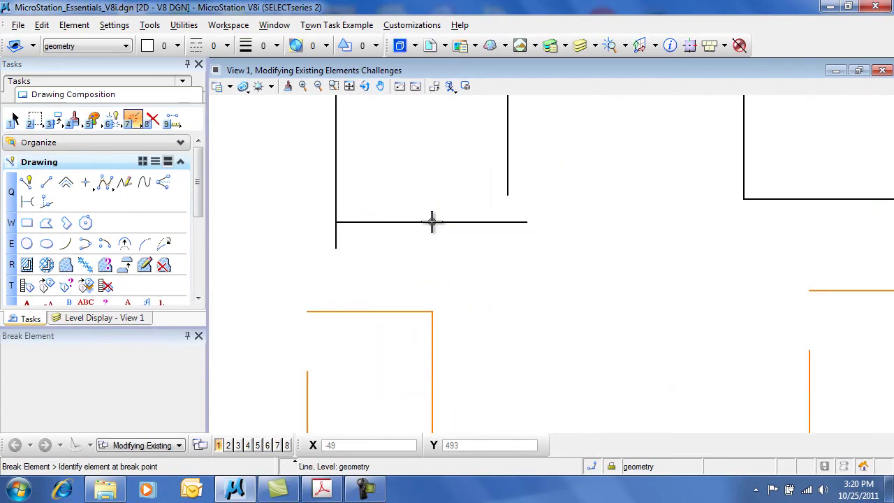
{"action": "left_click_drag", "start_coordinate": [54, 120], "coordinate": [115, 151]}
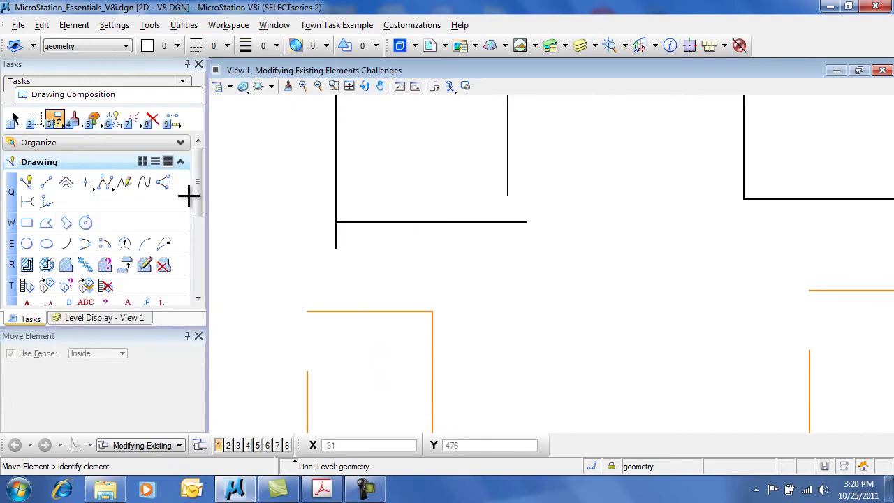
{"action": "left_click", "coordinate": [478, 222]}
{"action": "left_click", "coordinate": [511, 263]}
{"action": "left_click", "coordinate": [361, 222]}
{"action": "left_click", "coordinate": [274, 258]}
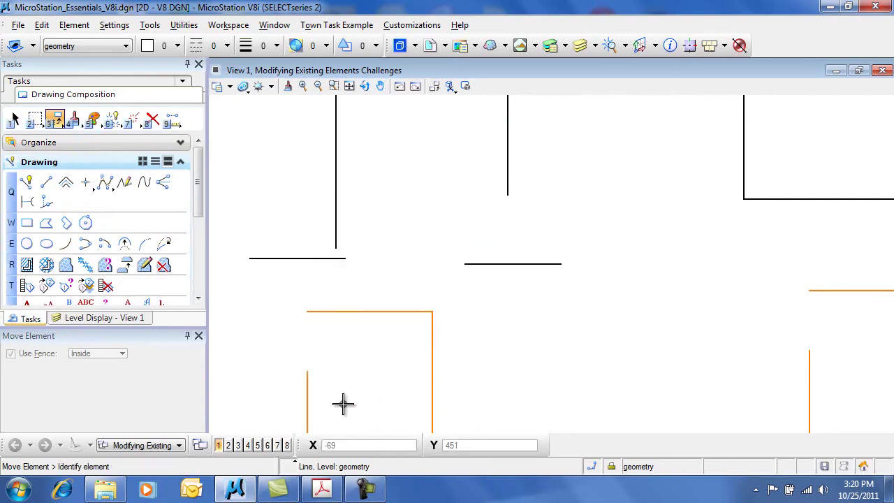
Step: Undo both piece moves, then move the bottom line lower in the drawing
{"action": "key", "text": "ctrl+z"}
{"action": "key", "text": "ctrl+z"}
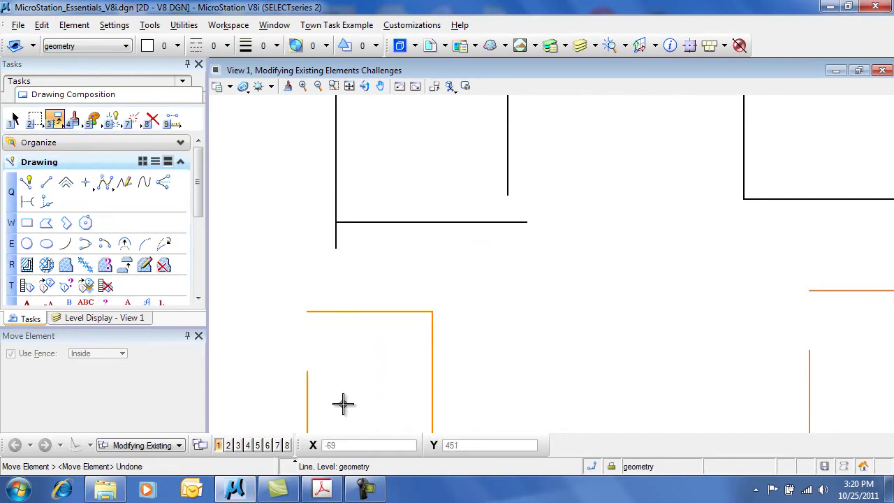
{"action": "key", "text": "ctrl+z"}
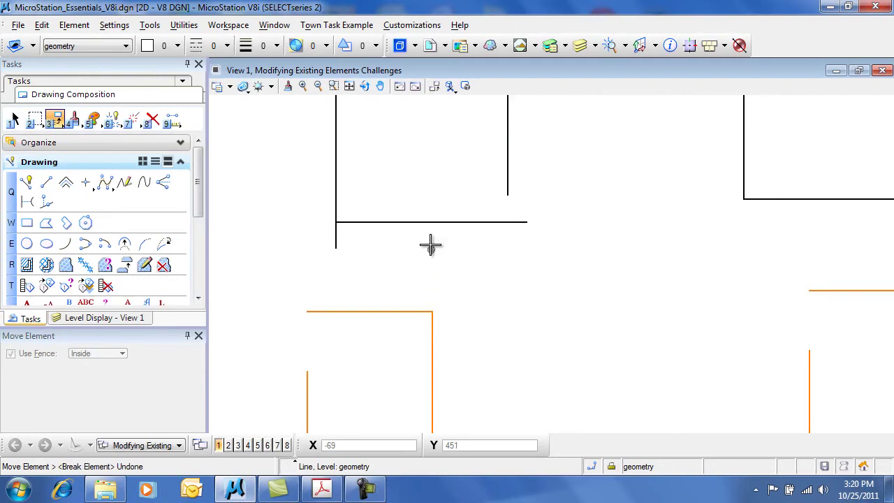
{"action": "left_click", "coordinate": [429, 222]}
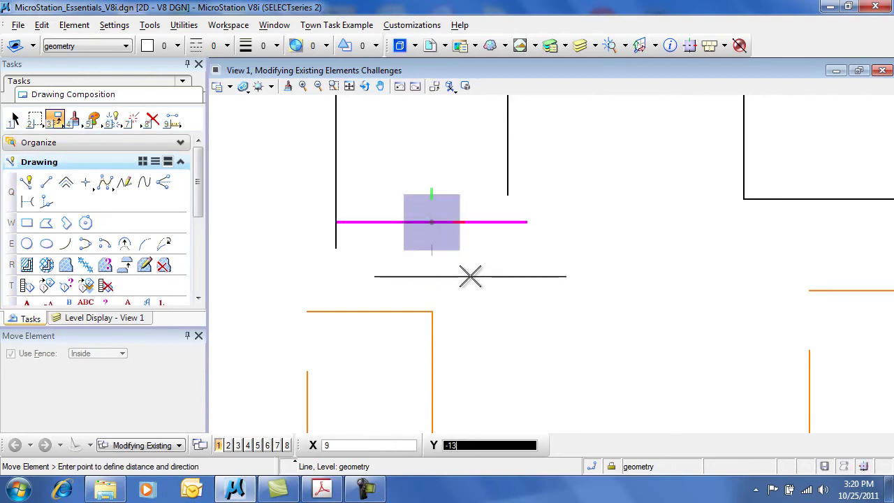
{"action": "left_click", "coordinate": [470, 271]}
Step: Break the line again and move the left piece up-left, the right piece up-right
{"action": "left_click", "coordinate": [132, 120]}
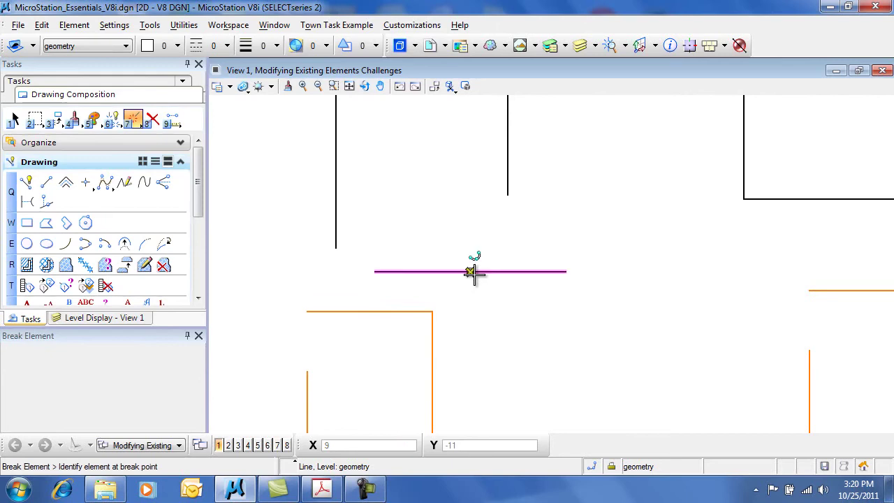
{"action": "left_click", "coordinate": [55, 119]}
{"action": "left_click", "coordinate": [422, 271]}
{"action": "left_click", "coordinate": [392, 232]}
{"action": "left_click", "coordinate": [507, 271]}
{"action": "left_click", "coordinate": [535, 233]}
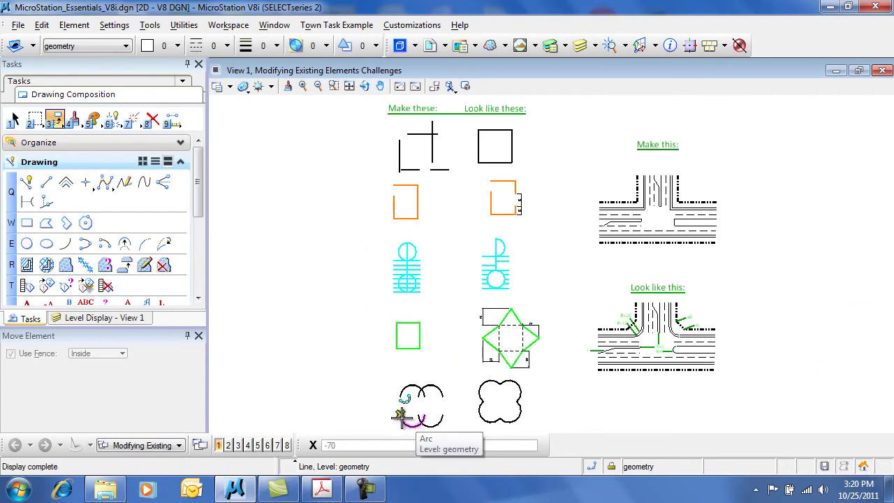
{"action": "scroll", "coordinate": [419, 336], "scroll_direction": "up", "scroll_amount": 2}
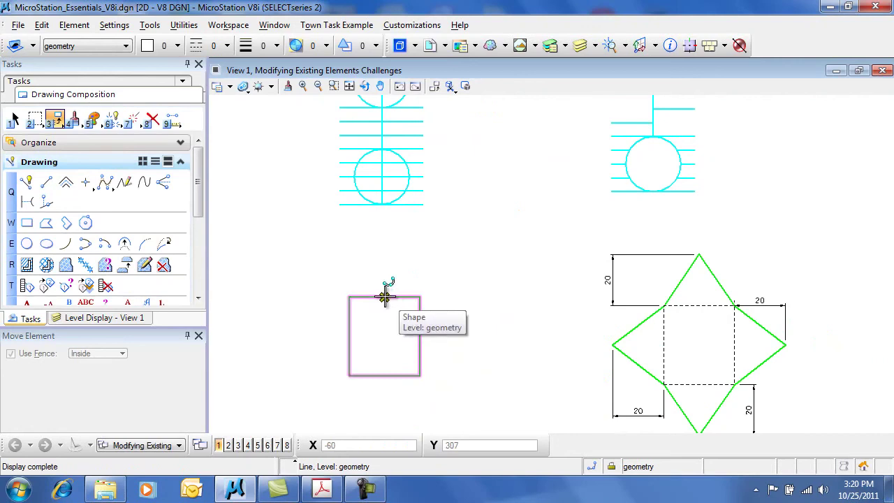
{"action": "left_click", "coordinate": [385, 297]}
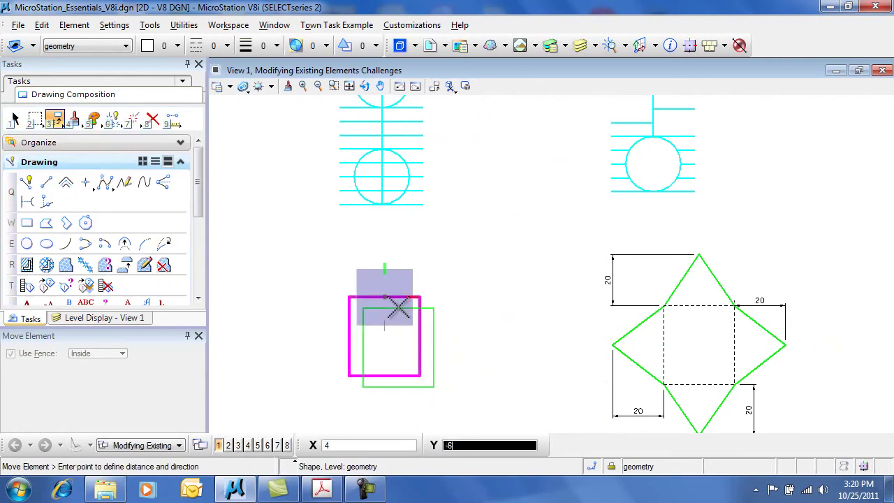
{"action": "right_click", "coordinate": [404, 294]}
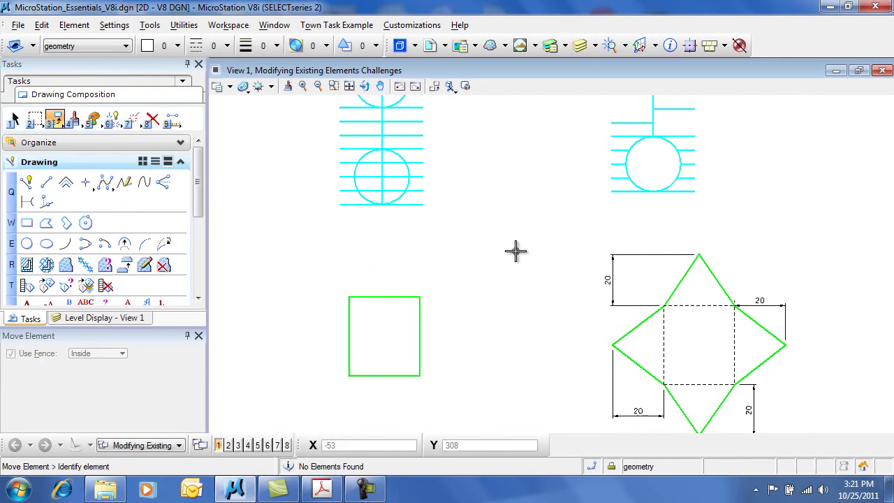
{"action": "key", "text": "F3"}
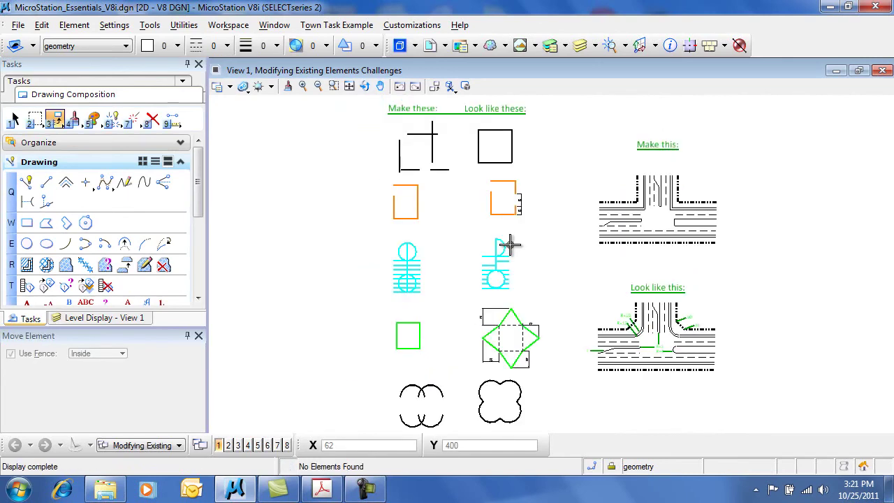